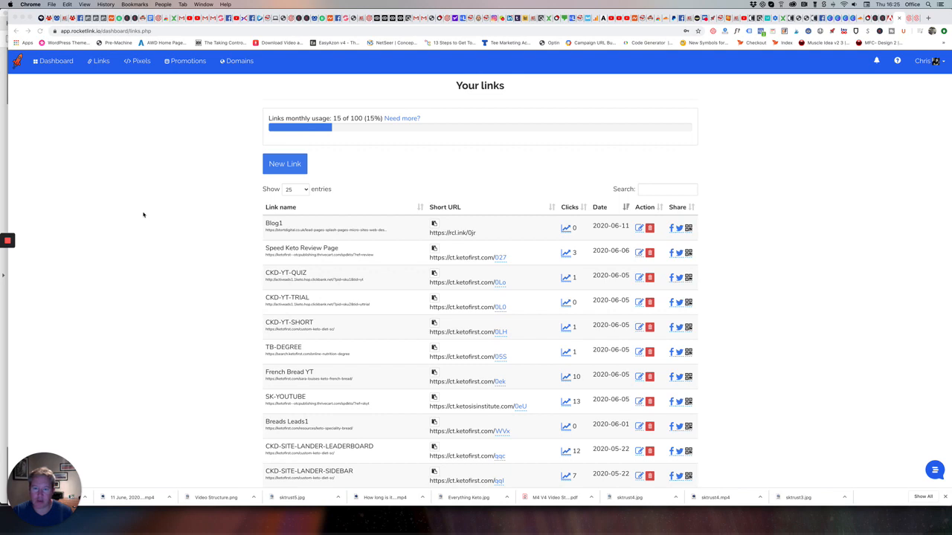
- Switch to Safari and copy the full web address of the Personality Quiz Part 1 page
{"action": "scroll", "coordinate": [142, 215], "scroll_direction": "up", "scroll_amount": 1}
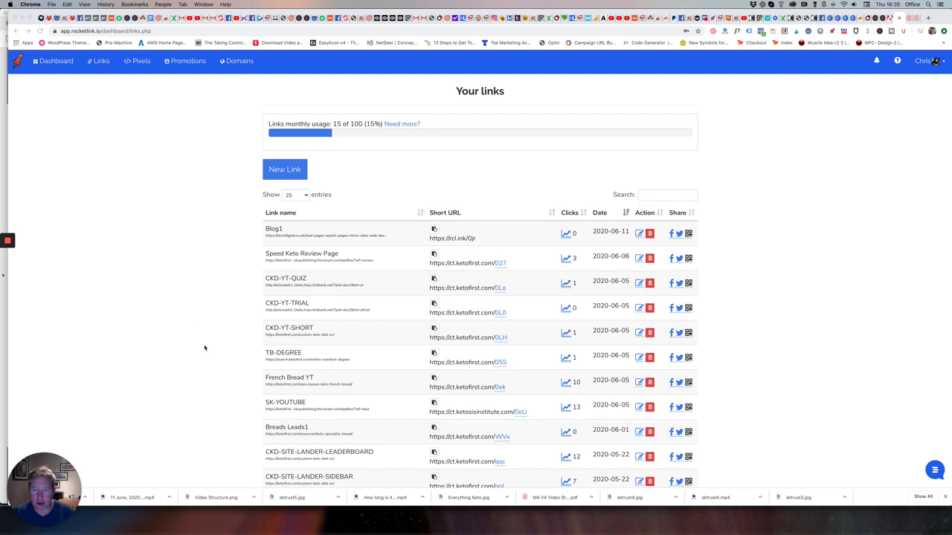
{"action": "left_click", "coordinate": [143, 519]}
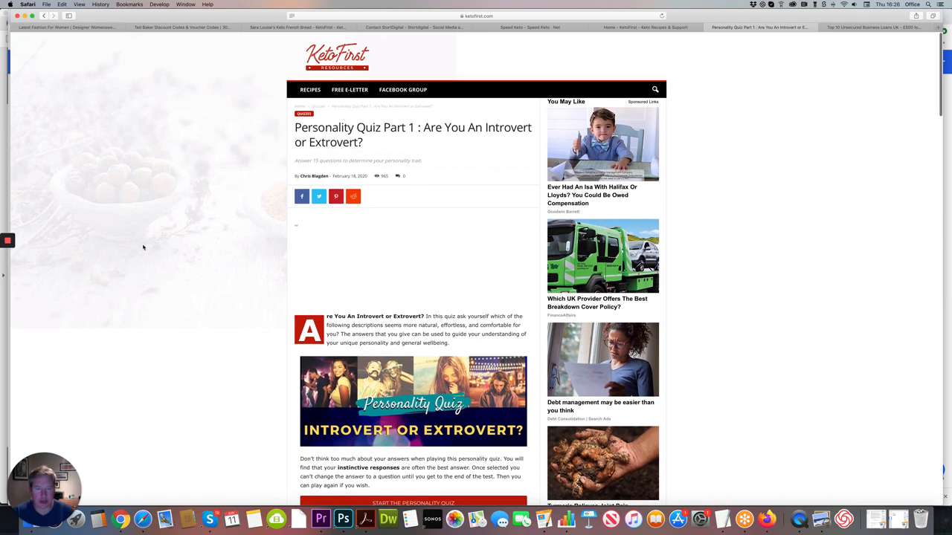
{"action": "scroll", "coordinate": [165, 201], "scroll_direction": "down", "scroll_amount": 5}
{"action": "scroll", "coordinate": [165, 201], "scroll_direction": "down", "scroll_amount": 3}
{"action": "scroll", "coordinate": [166, 201], "scroll_direction": "up", "scroll_amount": 10}
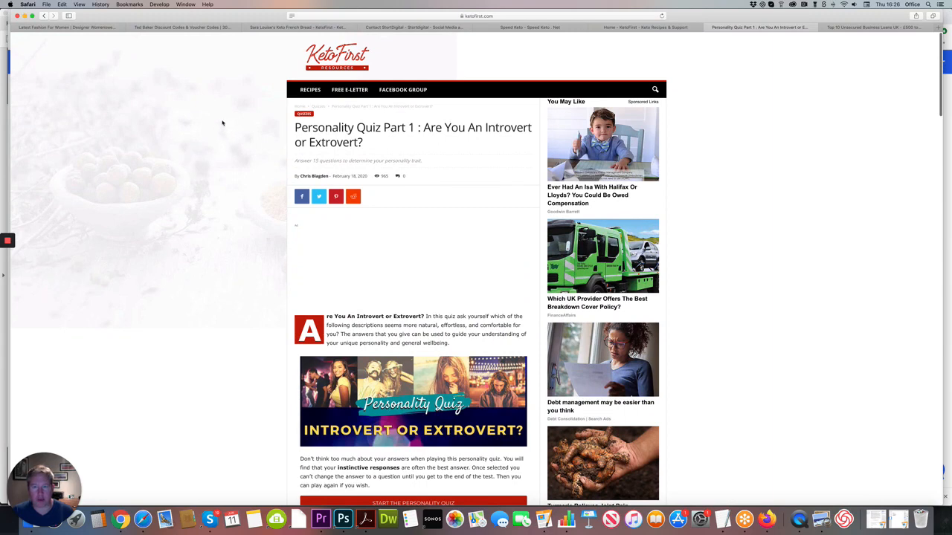
{"action": "left_click", "coordinate": [503, 17]}
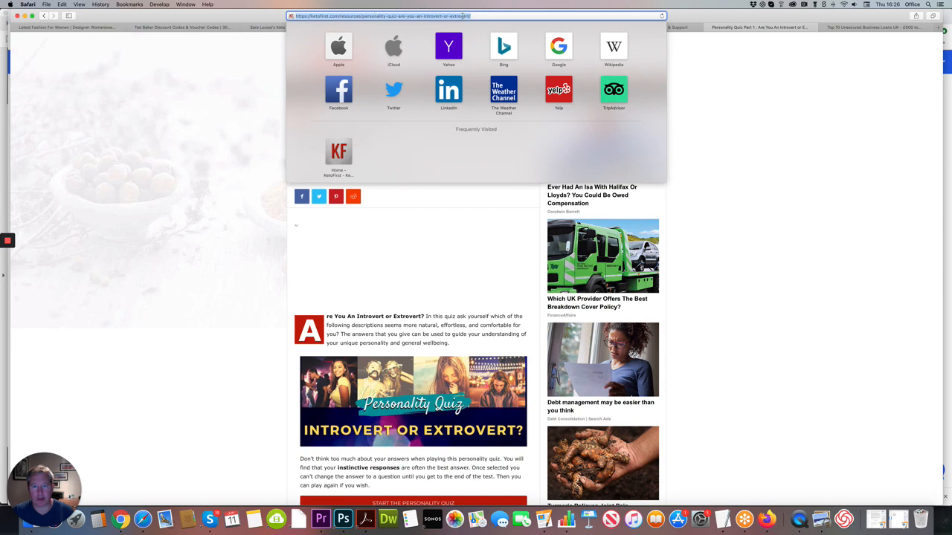
{"action": "left_click", "coordinate": [473, 16]}
{"action": "key", "text": "super+a"}
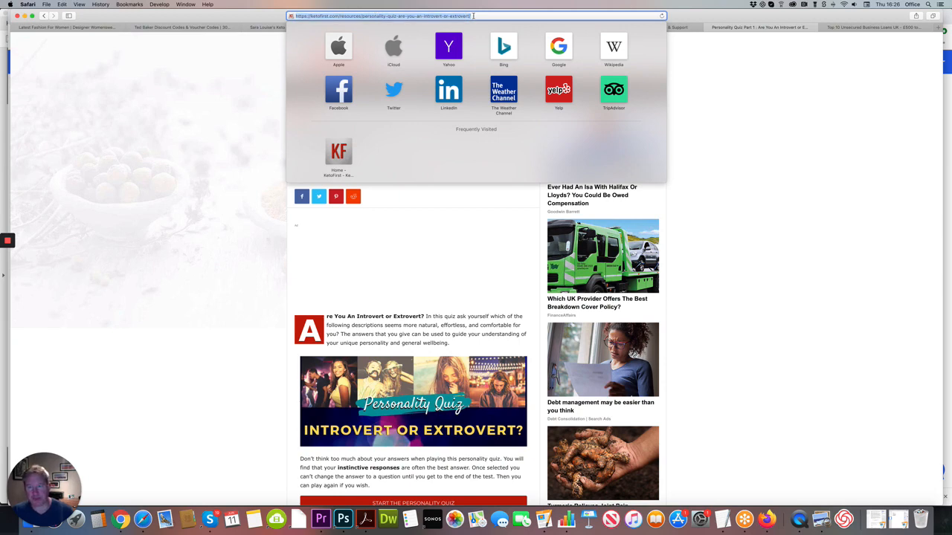
{"action": "left_click", "coordinate": [206, 134]}
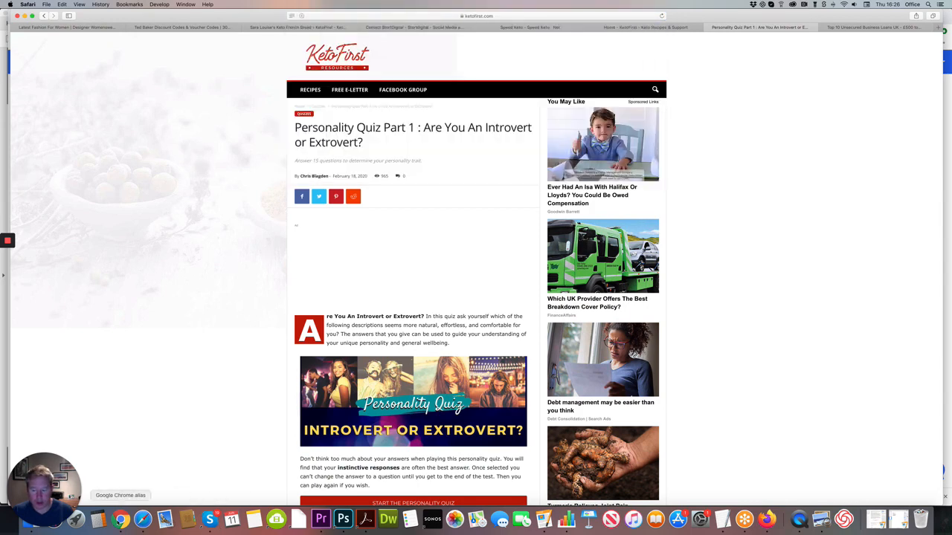
- Return to RocketLink in Chrome and start a new link with the copied quiz page address as its destination URL
{"action": "left_click", "coordinate": [120, 519]}
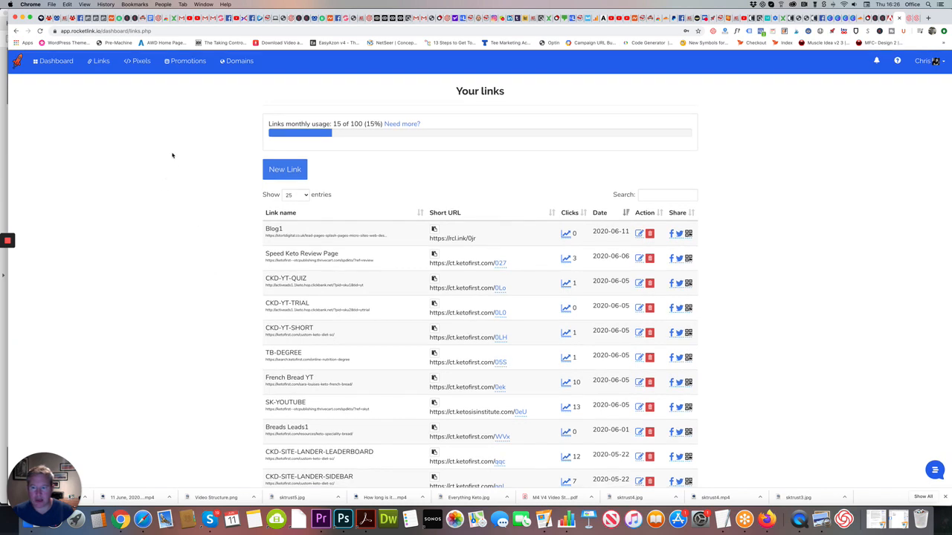
{"action": "left_click", "coordinate": [104, 62]}
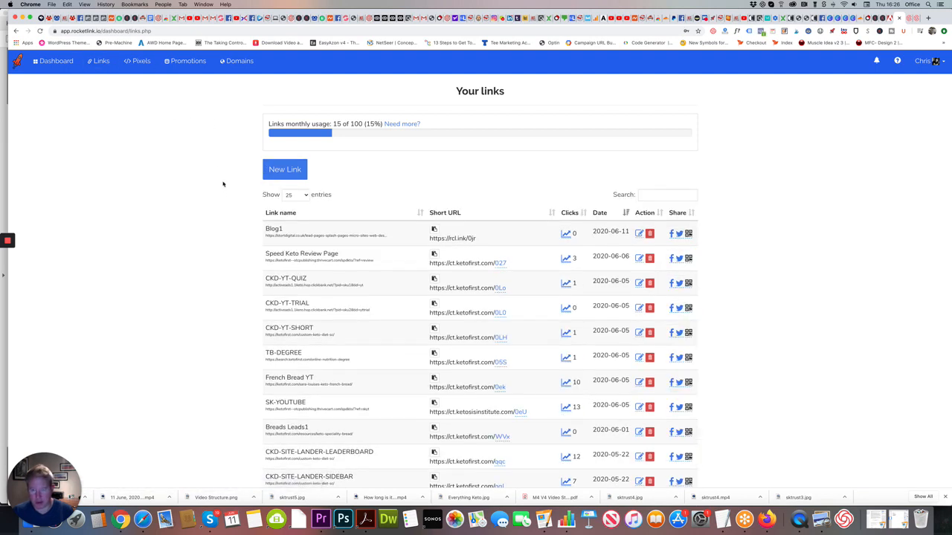
{"action": "left_click", "coordinate": [263, 175]}
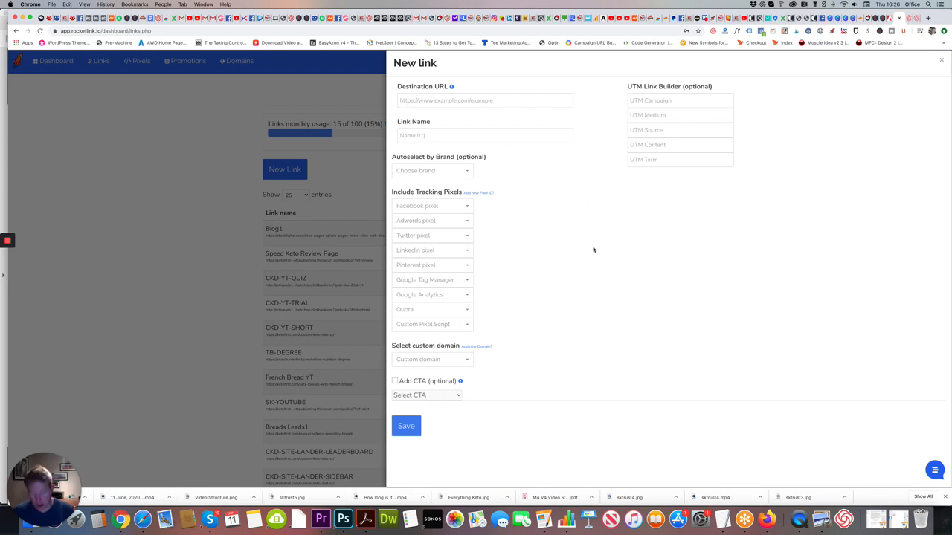
{"action": "left_click", "coordinate": [426, 101]}
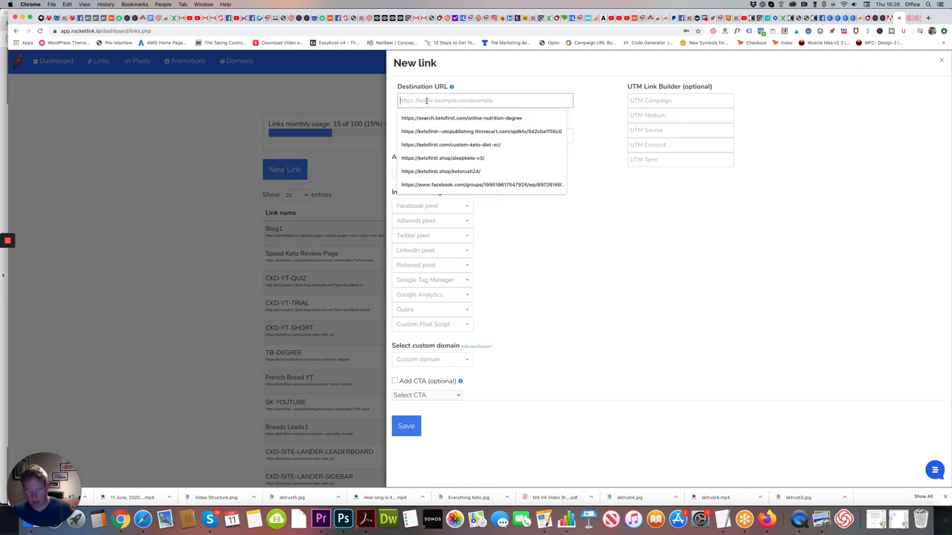
{"action": "key", "text": "super+v"}
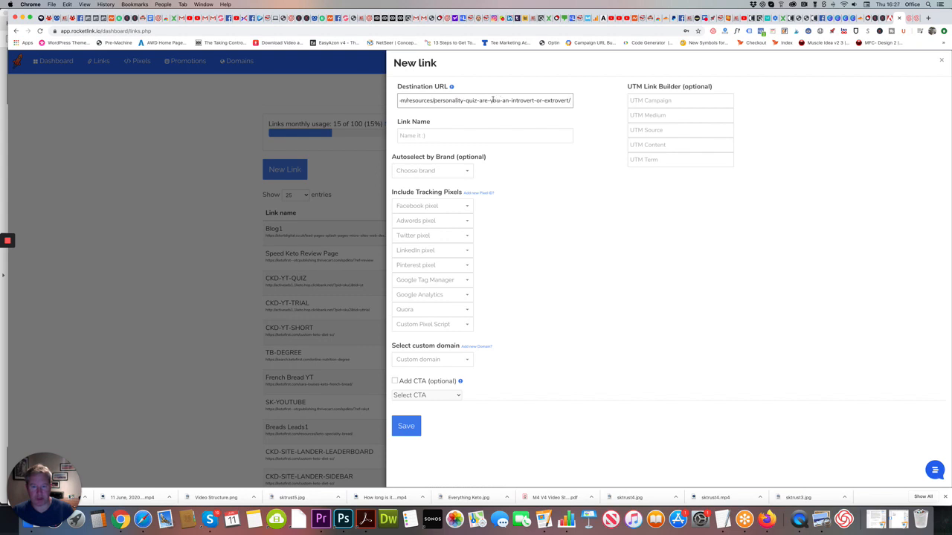
- Name the new link Test 1
{"action": "left_click", "coordinate": [414, 135]}
{"action": "type", "text": "Test"}
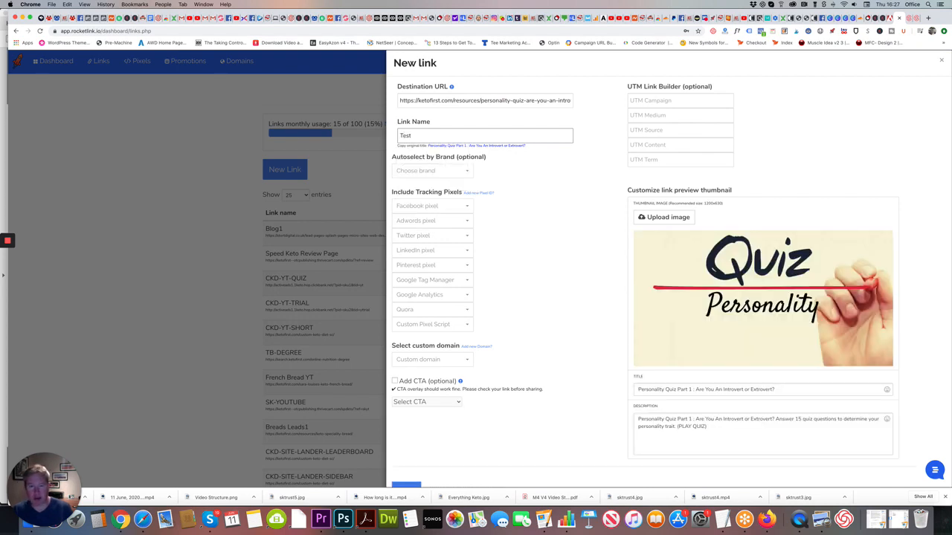
{"action": "type", "text": " 1"}
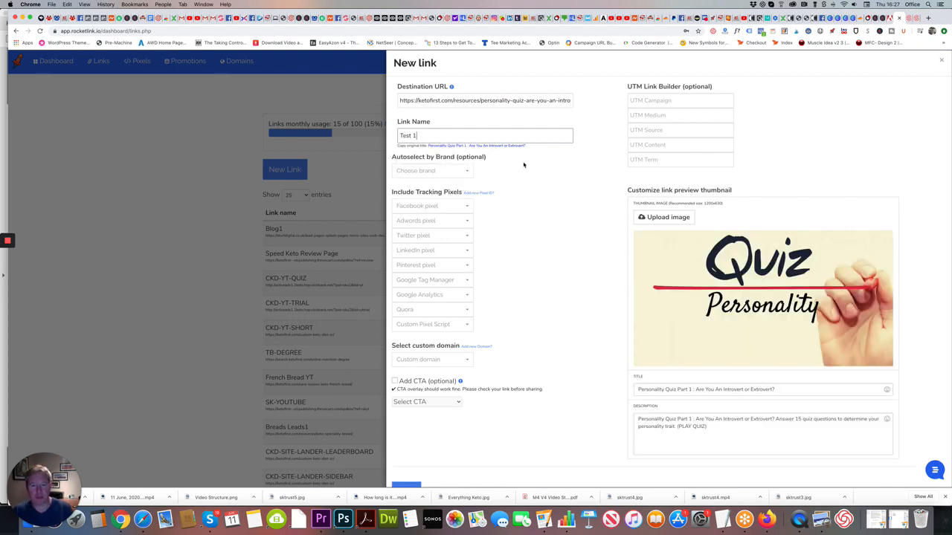
- Check the available Facebook and Adwords tracking pixels without choosing any for the link
{"action": "scroll", "coordinate": [543, 222], "scroll_direction": "down", "scroll_amount": 1}
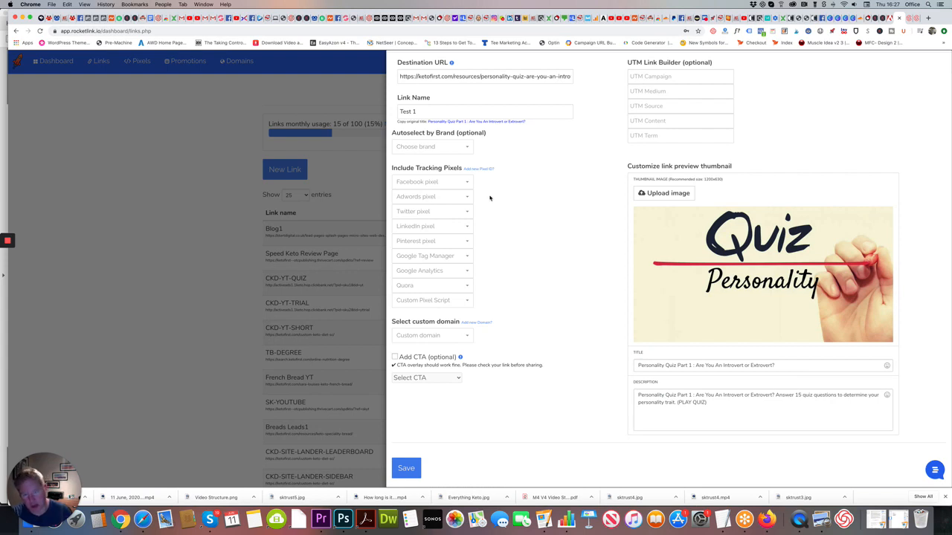
{"action": "left_click", "coordinate": [469, 184]}
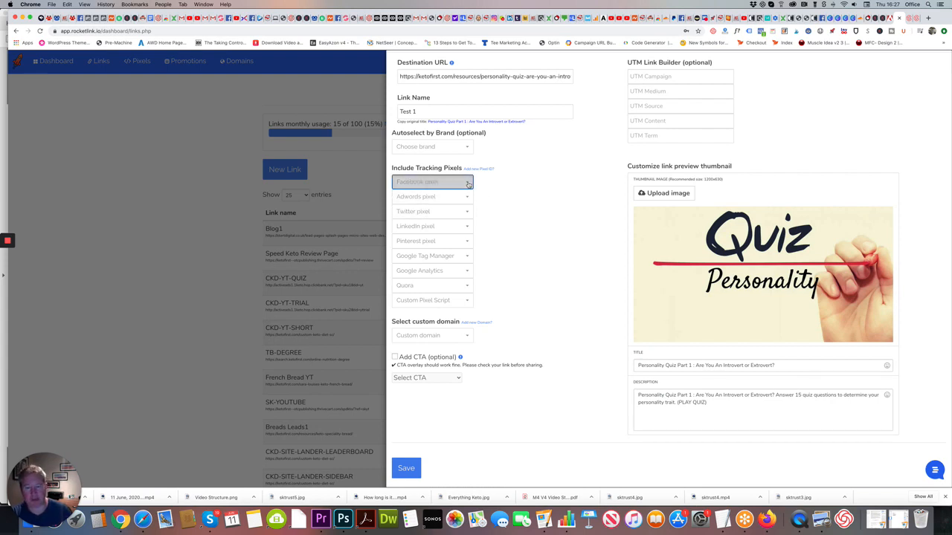
{"action": "left_click", "coordinate": [538, 180]}
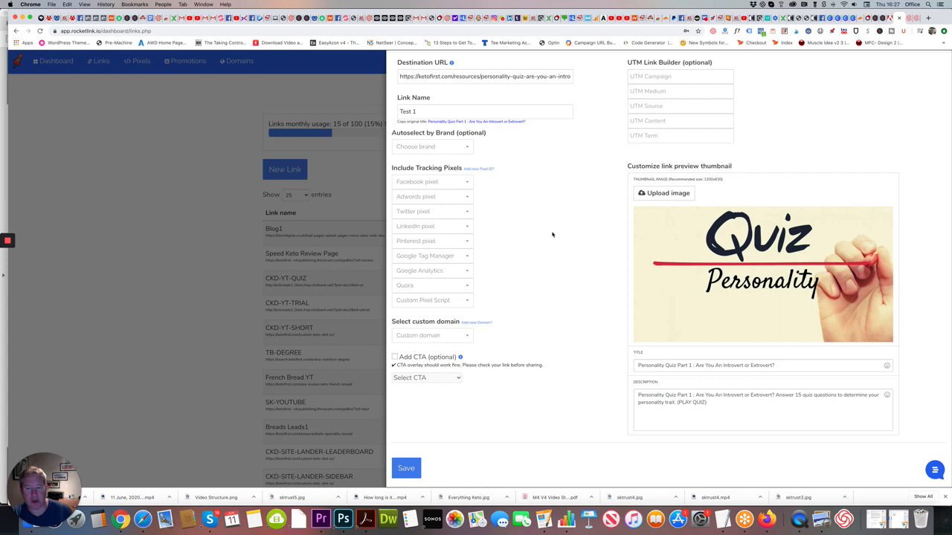
{"action": "left_click", "coordinate": [466, 199]}
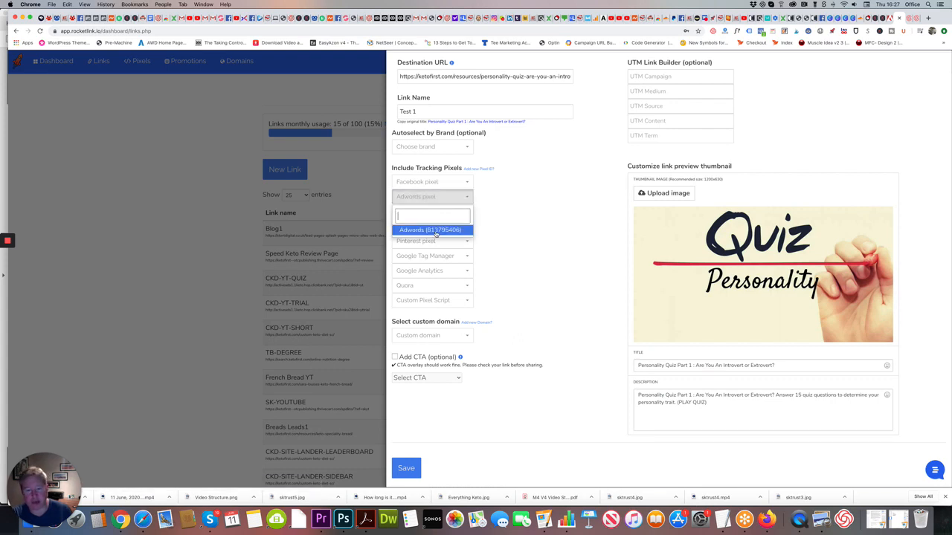
{"action": "left_click", "coordinate": [541, 231]}
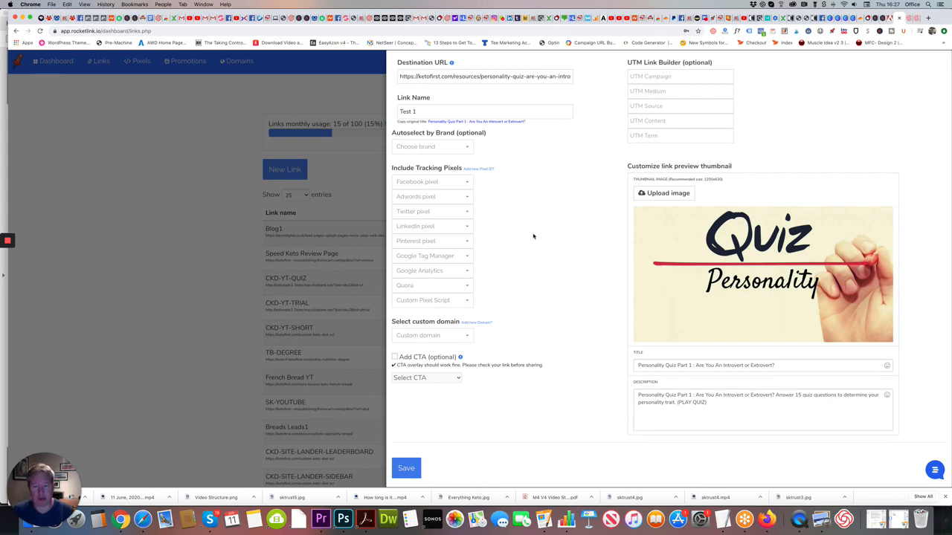
- Set the link's custom domain to ct.ketofirst.com and save the new link
{"action": "left_click", "coordinate": [469, 336]}
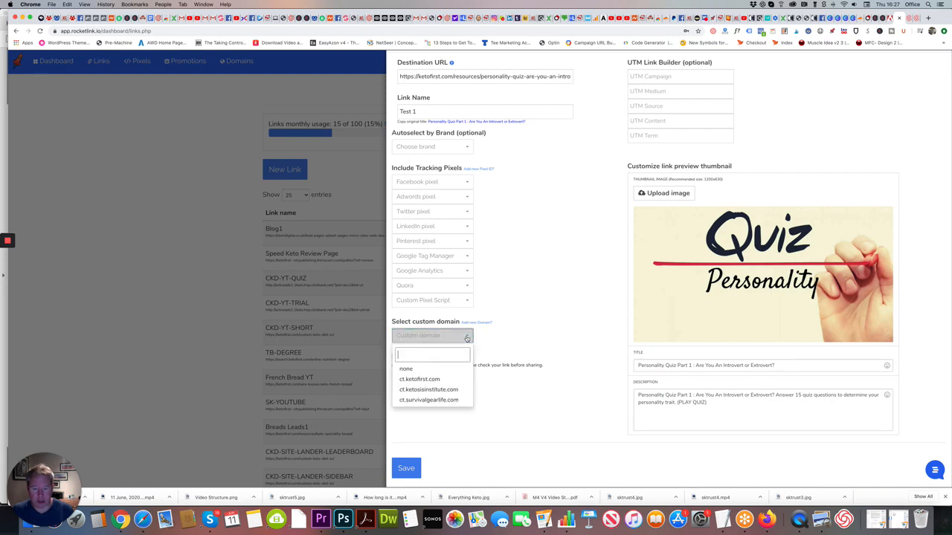
{"action": "left_click", "coordinate": [426, 383]}
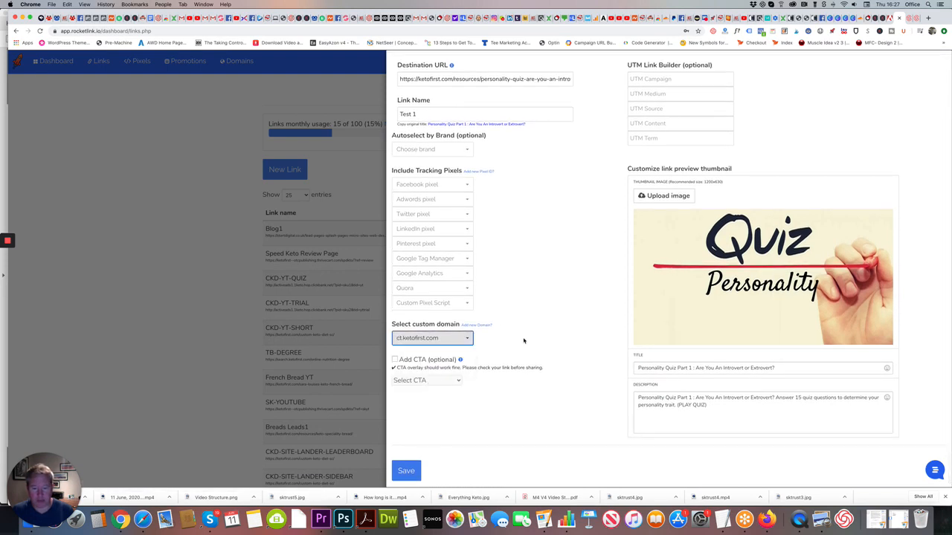
{"action": "scroll", "coordinate": [544, 333], "scroll_direction": "up", "scroll_amount": 1}
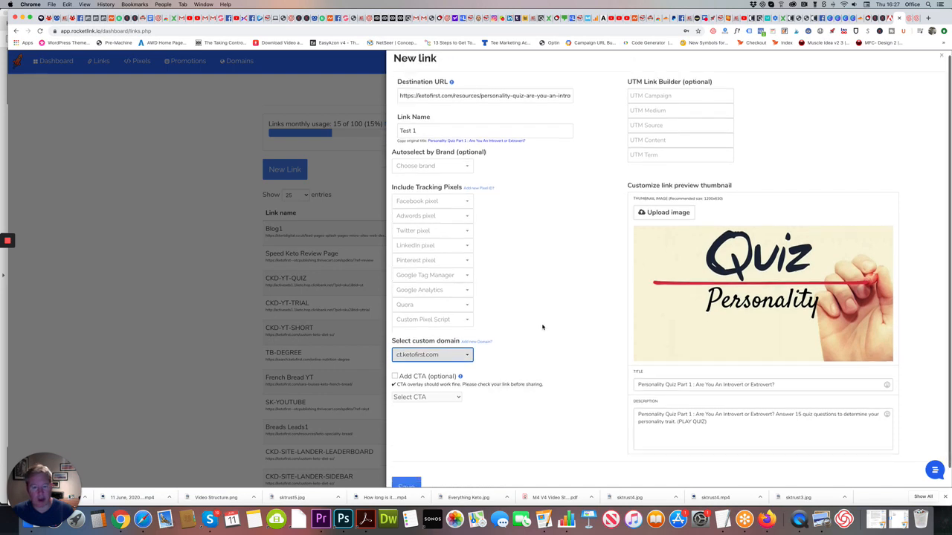
{"action": "scroll", "coordinate": [543, 327], "scroll_direction": "down", "scroll_amount": 1}
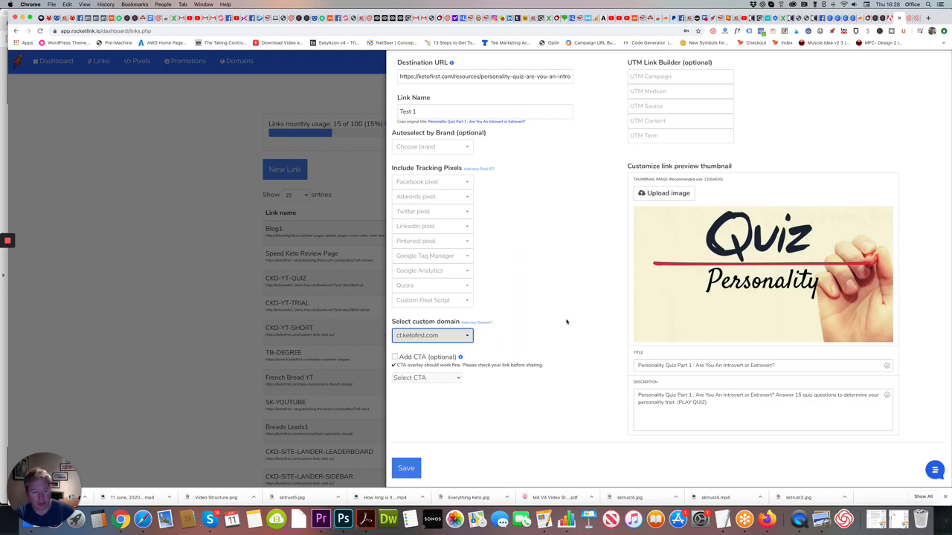
{"action": "scroll", "coordinate": [566, 321], "scroll_direction": "up", "scroll_amount": 2}
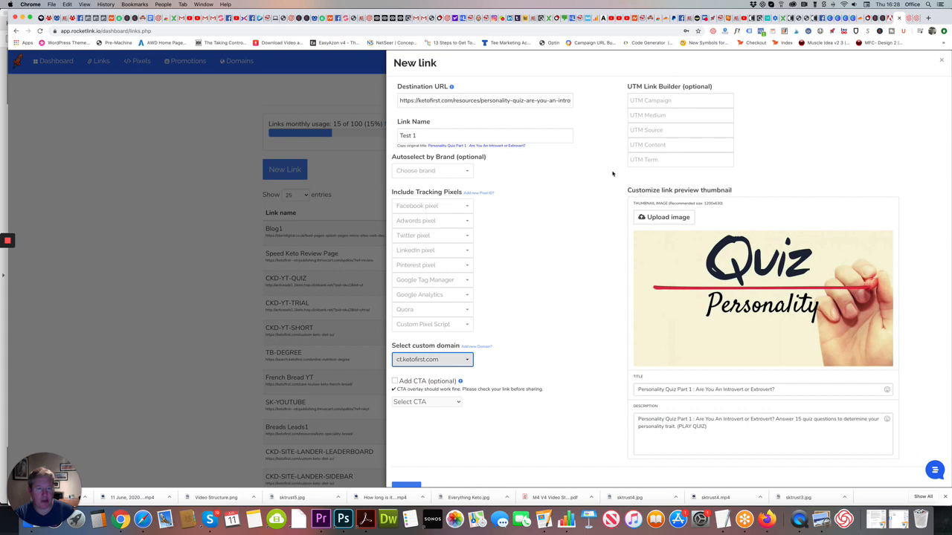
{"action": "scroll", "coordinate": [583, 234], "scroll_direction": "down", "scroll_amount": 2}
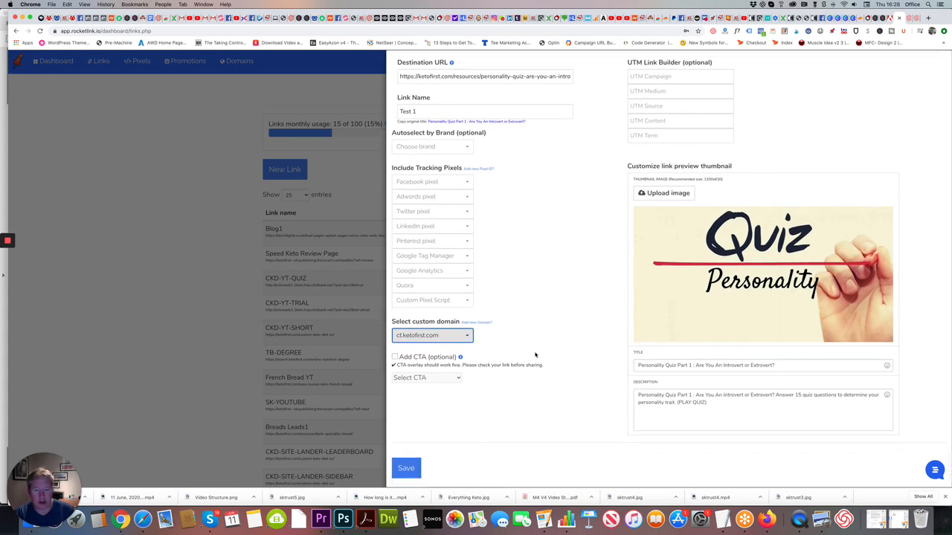
{"action": "scroll", "coordinate": [547, 342], "scroll_direction": "up", "scroll_amount": 2}
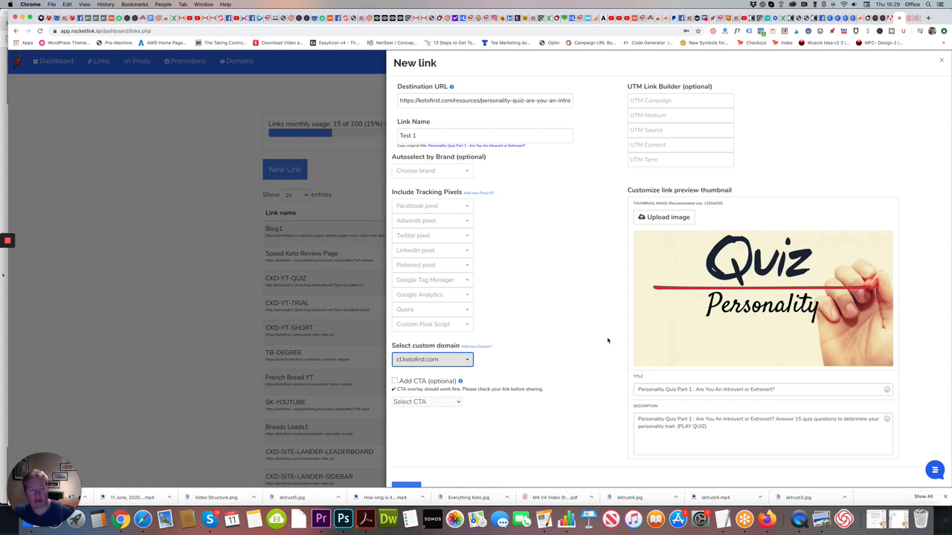
{"action": "scroll", "coordinate": [598, 343], "scroll_direction": "down", "scroll_amount": 1}
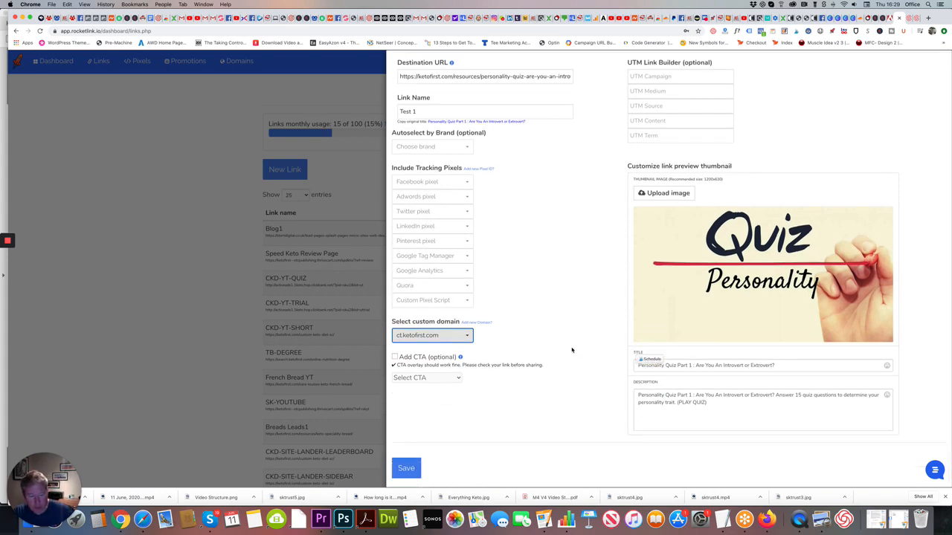
{"action": "scroll", "coordinate": [571, 347], "scroll_direction": "up", "scroll_amount": 1}
{"action": "scroll", "coordinate": [573, 330], "scroll_direction": "down", "scroll_amount": 1}
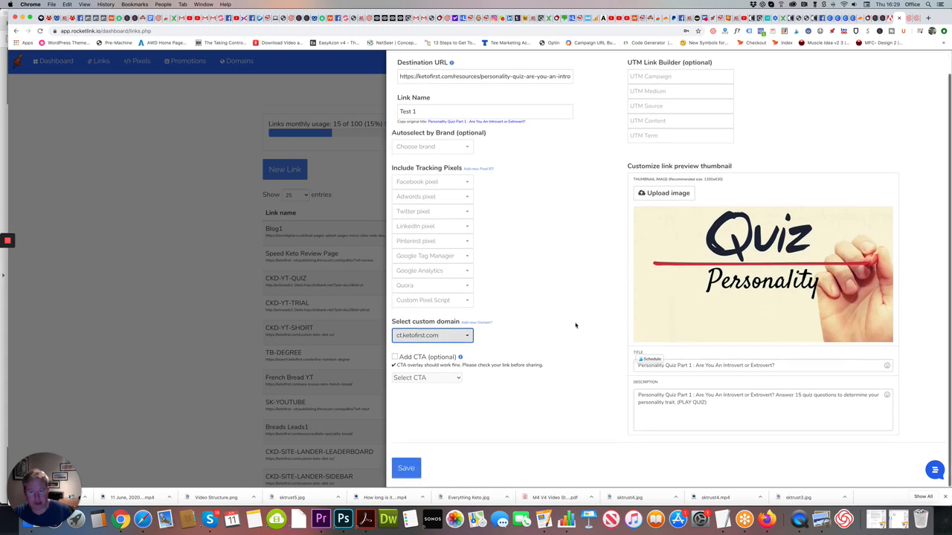
{"action": "left_click", "coordinate": [409, 467]}
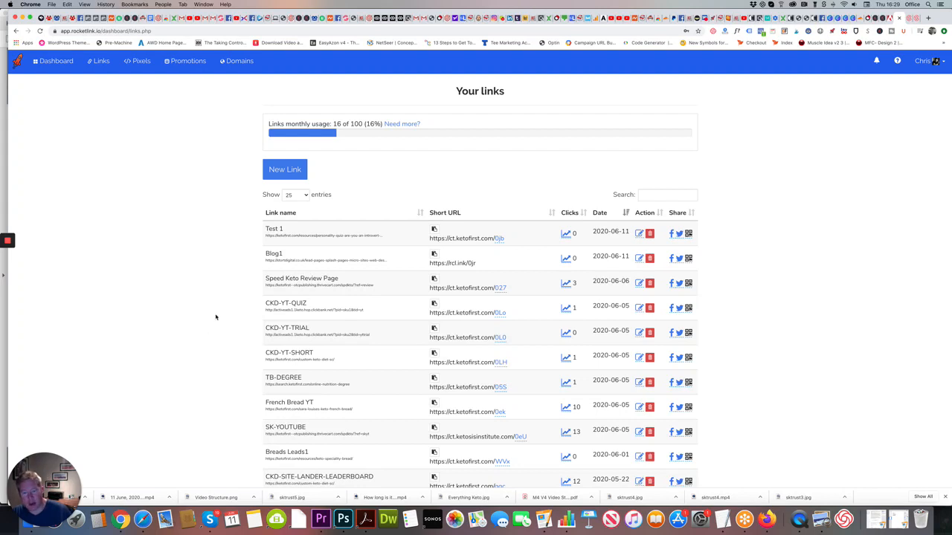
- Look through the whole list of saved links with their short URLs and click counts
{"action": "scroll", "coordinate": [212, 316], "scroll_direction": "down", "scroll_amount": 3}
{"action": "scroll", "coordinate": [206, 315], "scroll_direction": "up", "scroll_amount": 3}
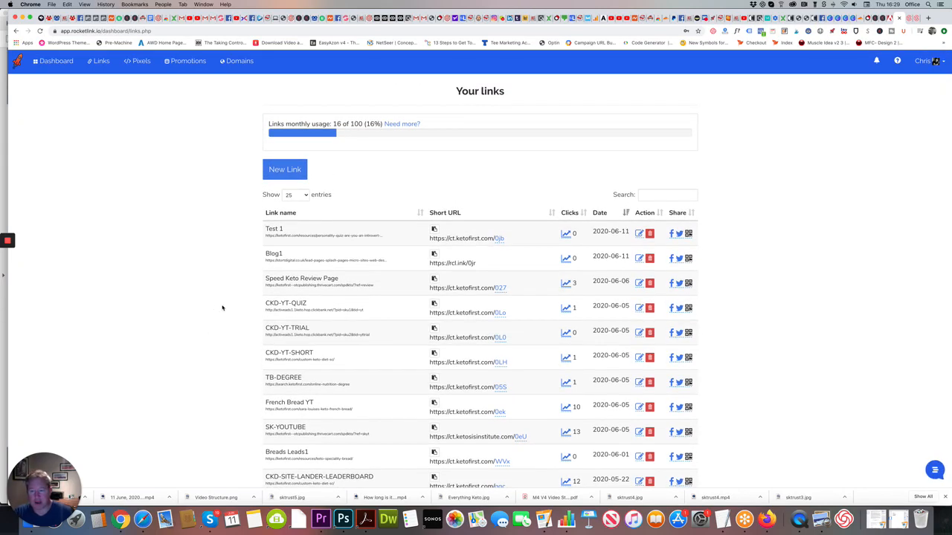
{"action": "scroll", "coordinate": [223, 308], "scroll_direction": "down", "scroll_amount": 1}
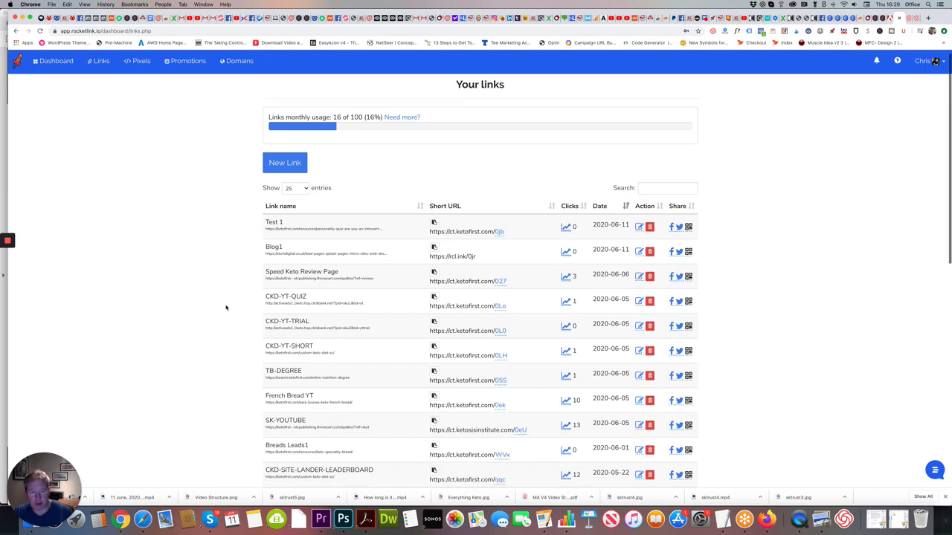
{"action": "scroll", "coordinate": [227, 307], "scroll_direction": "up", "scroll_amount": 1}
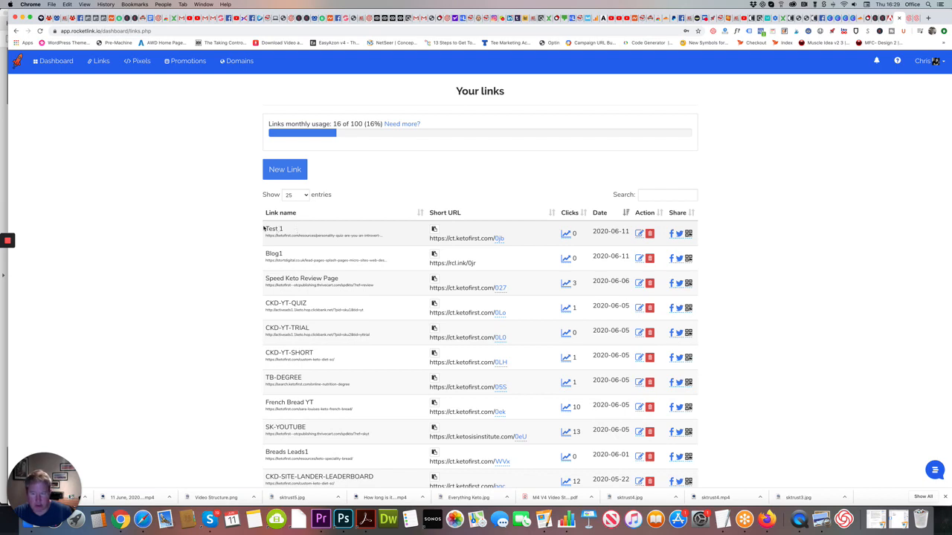
{"action": "scroll", "coordinate": [254, 245], "scroll_direction": "down", "scroll_amount": 12}
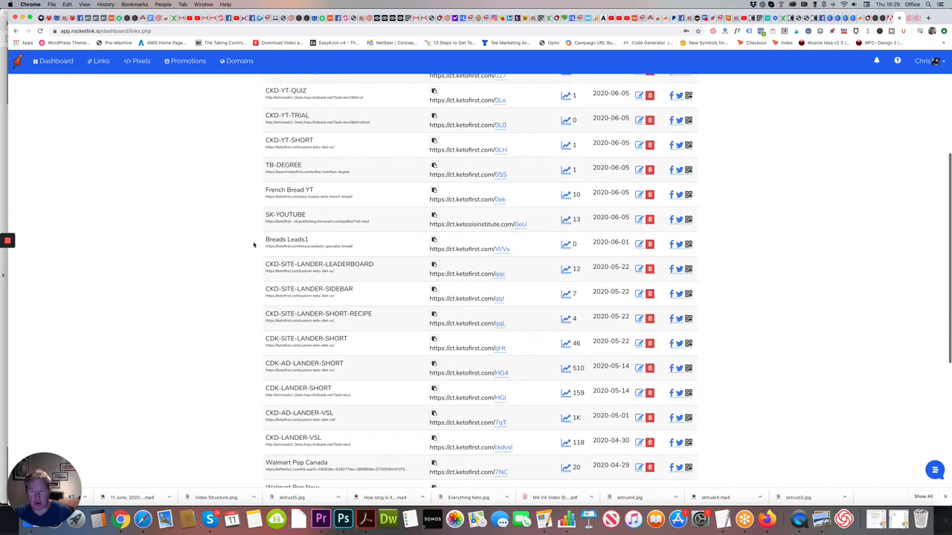
{"action": "scroll", "coordinate": [253, 244], "scroll_direction": "down", "scroll_amount": 10}
{"action": "scroll", "coordinate": [253, 245], "scroll_direction": "up", "scroll_amount": 20}
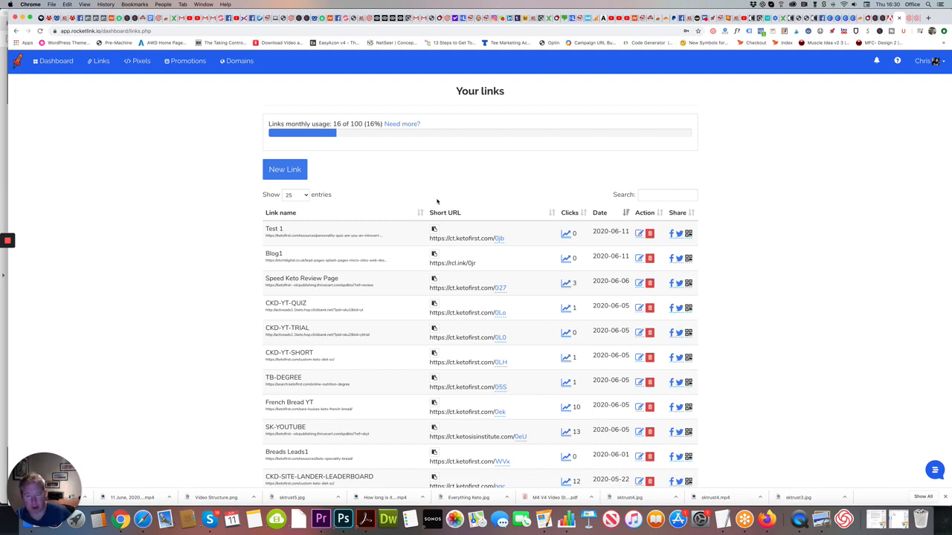
- Copy the Test 1 short URL and open it in Safari in place of the quiz page, returning to the links list in Chrome
{"action": "left_click", "coordinate": [435, 230]}
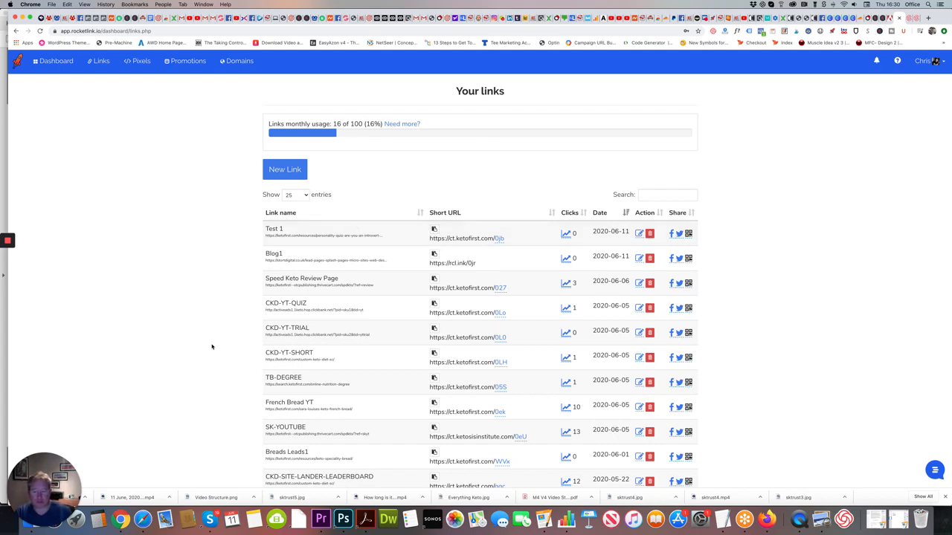
{"action": "left_click", "coordinate": [143, 523]}
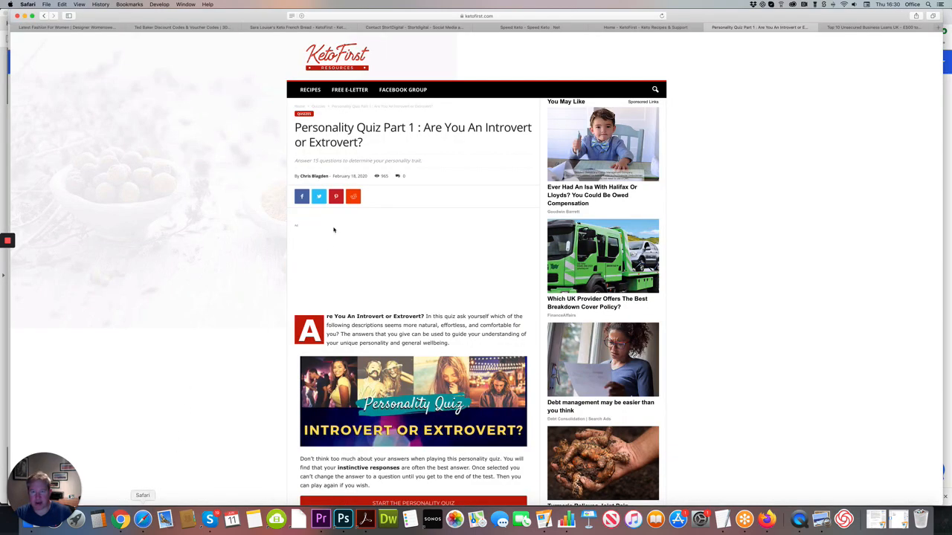
{"action": "left_click", "coordinate": [476, 15]}
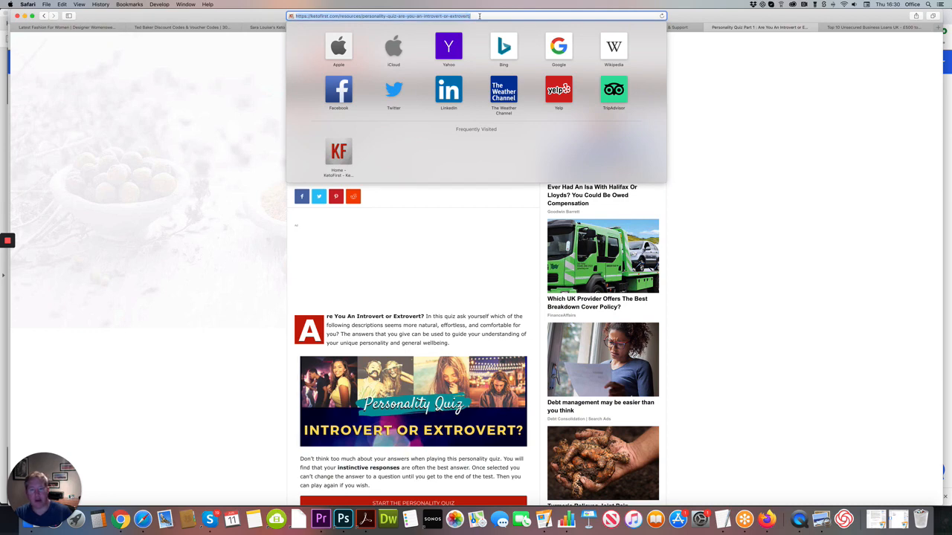
{"action": "key", "text": "super+v"}
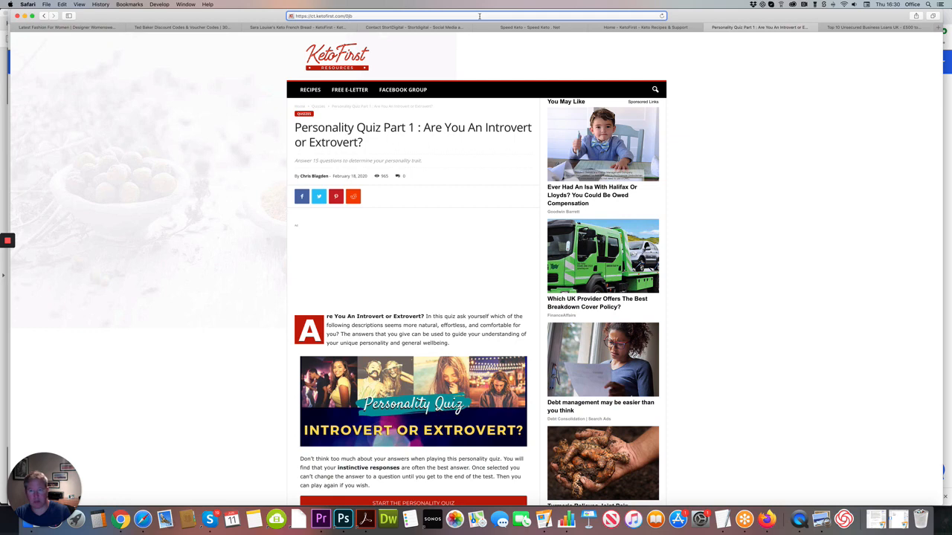
{"action": "key", "text": "Return"}
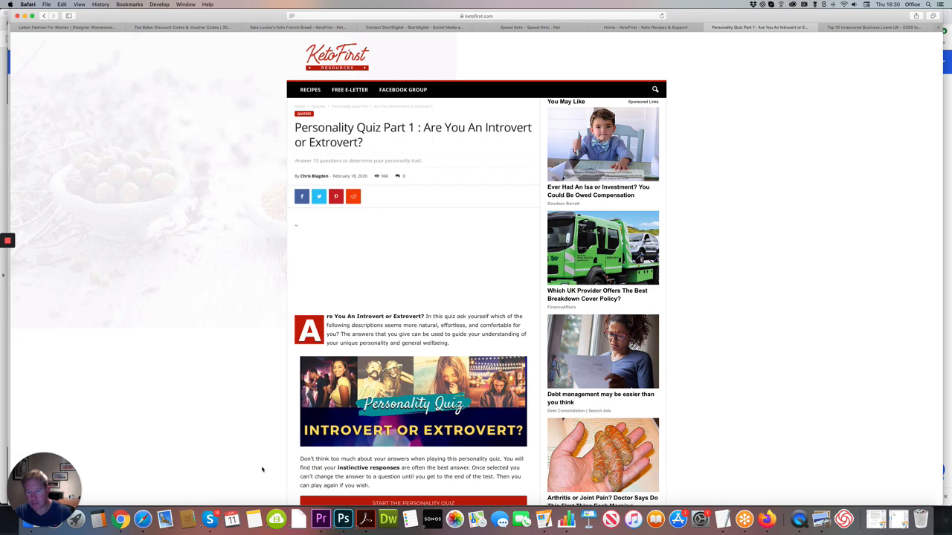
{"action": "left_click", "coordinate": [119, 519]}
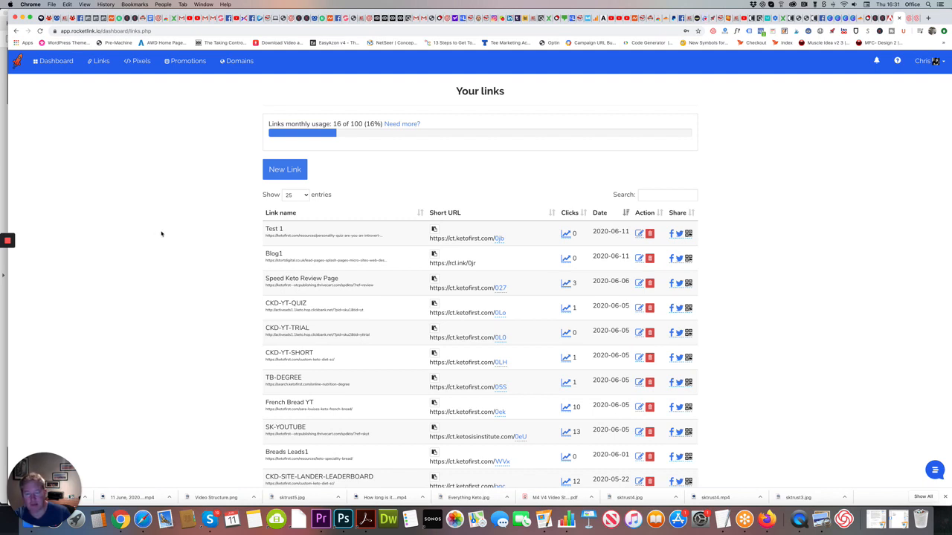
{"action": "scroll", "coordinate": [139, 242], "scroll_direction": "down", "scroll_amount": 1}
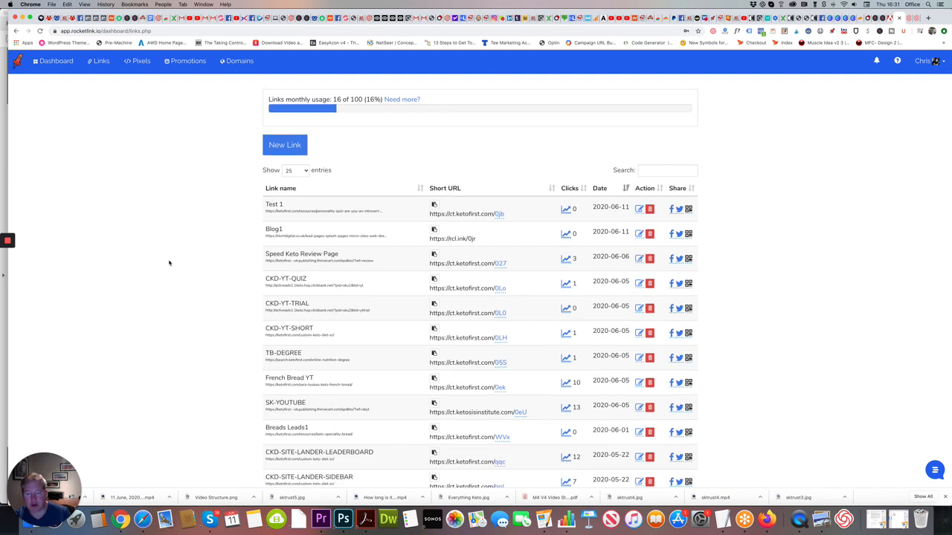
{"action": "scroll", "coordinate": [172, 278], "scroll_direction": "up", "scroll_amount": 1}
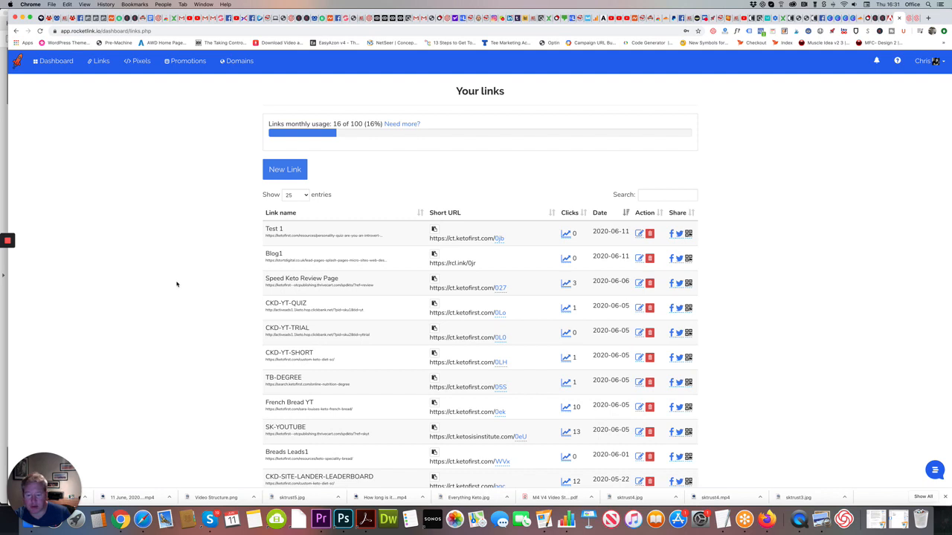
{"action": "scroll", "coordinate": [177, 284], "scroll_direction": "down", "scroll_amount": 1}
{"action": "scroll", "coordinate": [176, 284], "scroll_direction": "up", "scroll_amount": 1}
{"action": "mouse_move", "coordinate": [8, 241]}
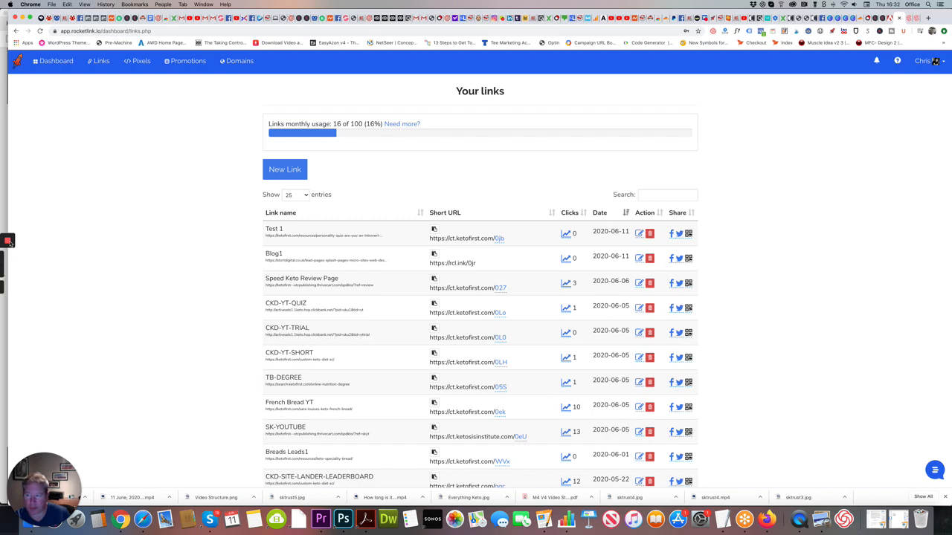